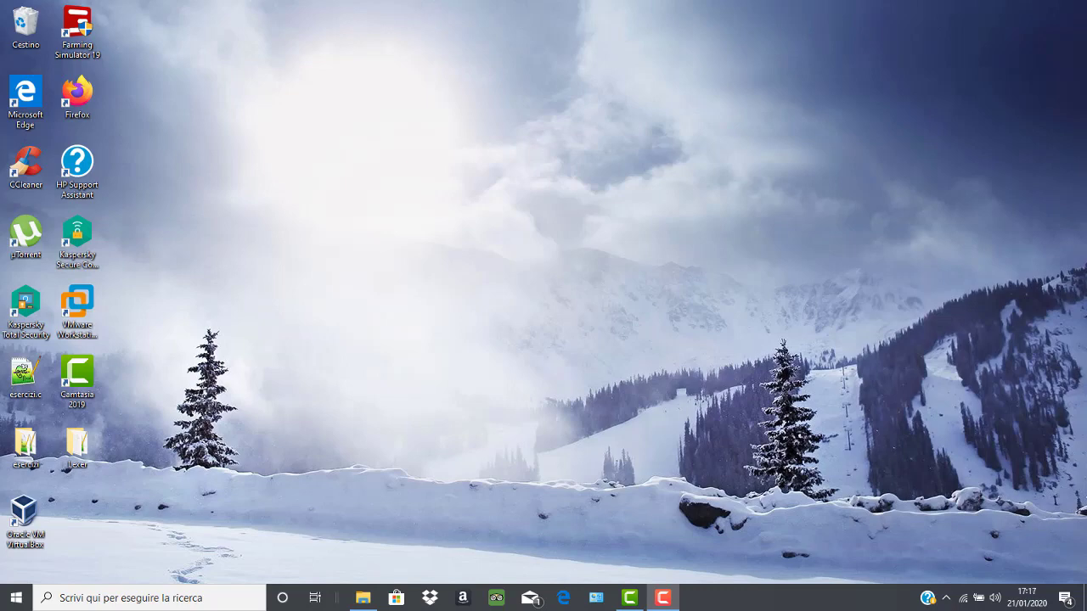
- Search Windows for 'ex' to bring up Excel as the best match
click(142, 598)
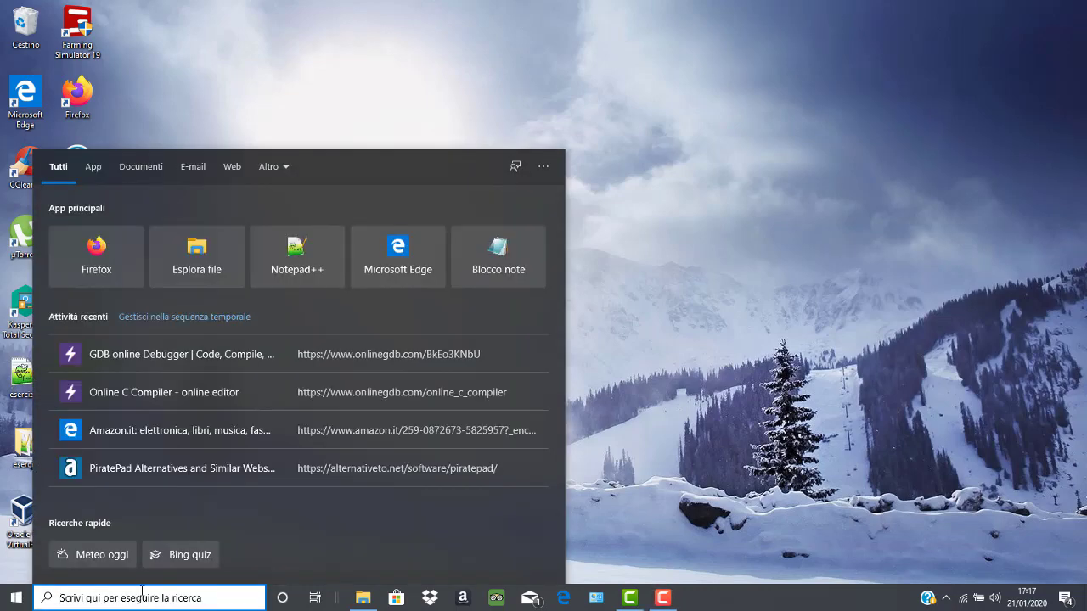
text(ex)
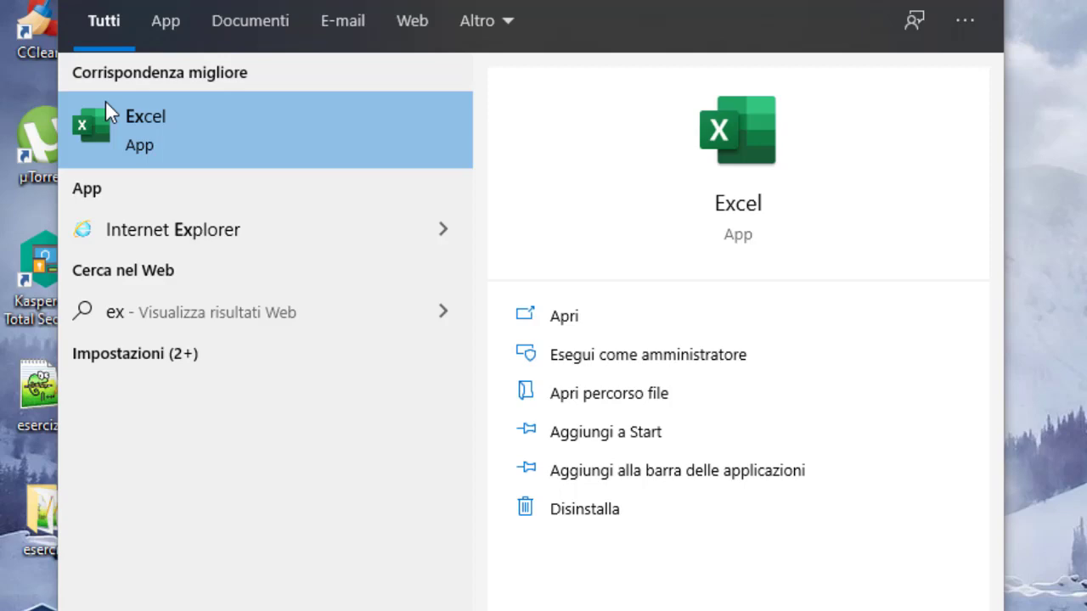
- Launch Excel from the search results to reach its Home start screen
click(105, 100)
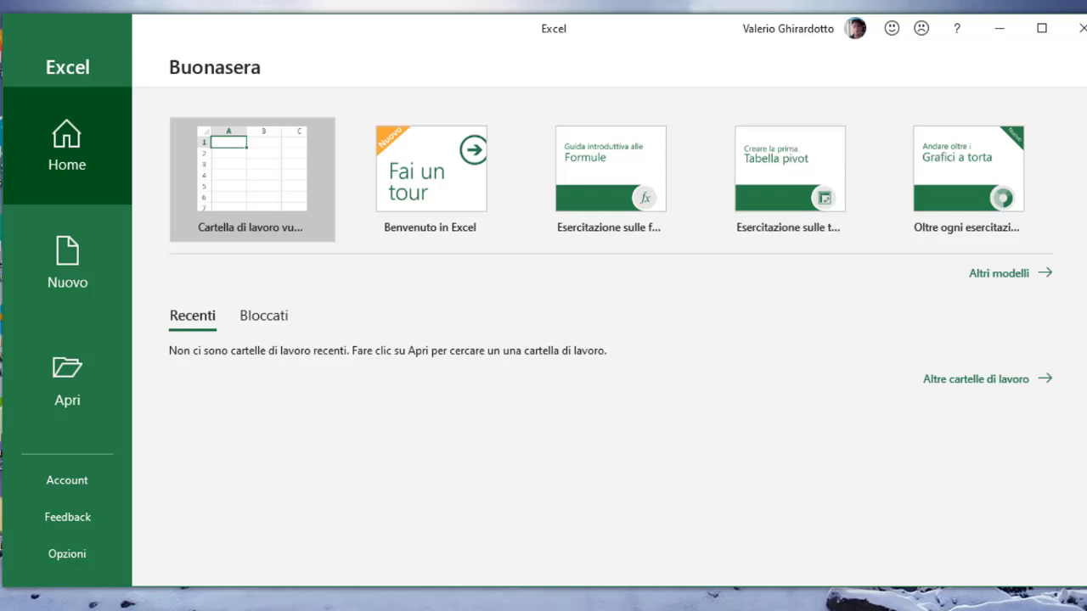
- Create a new blank workbook, Cartel1, with one empty sheet Foglio1
click(260, 174)
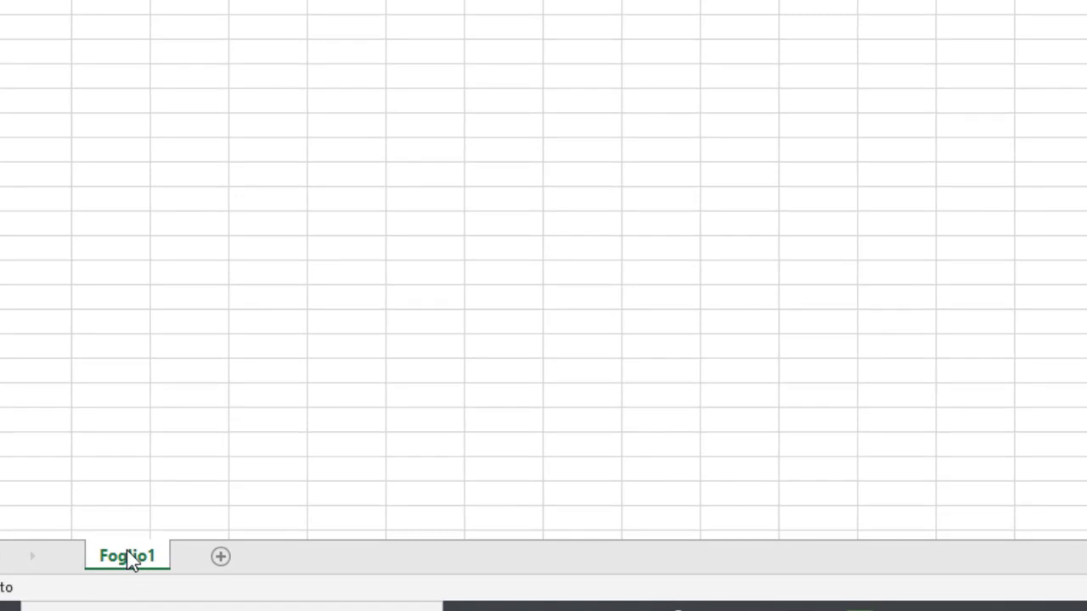
- Add sheets Foglio2 and Foglio3 to Cartel1, then return to Foglio1
click(220, 557)
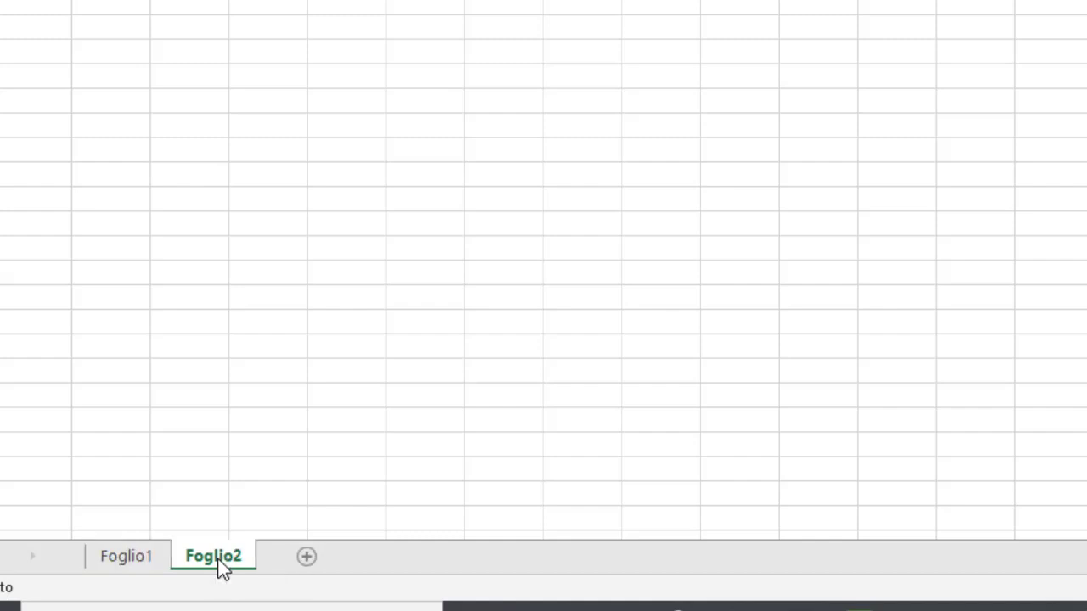
click(307, 556)
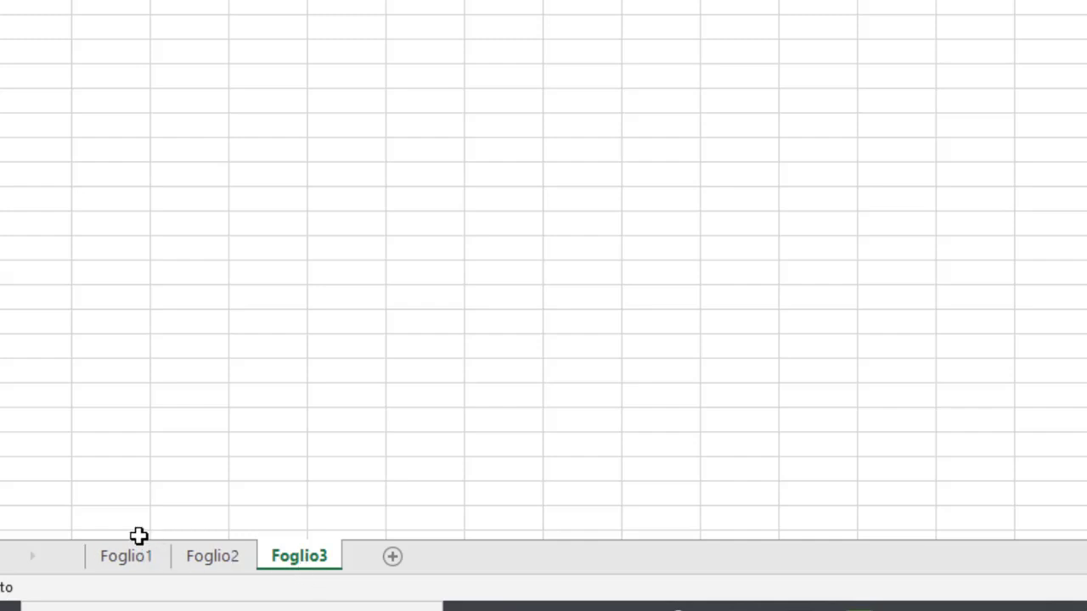
click(128, 558)
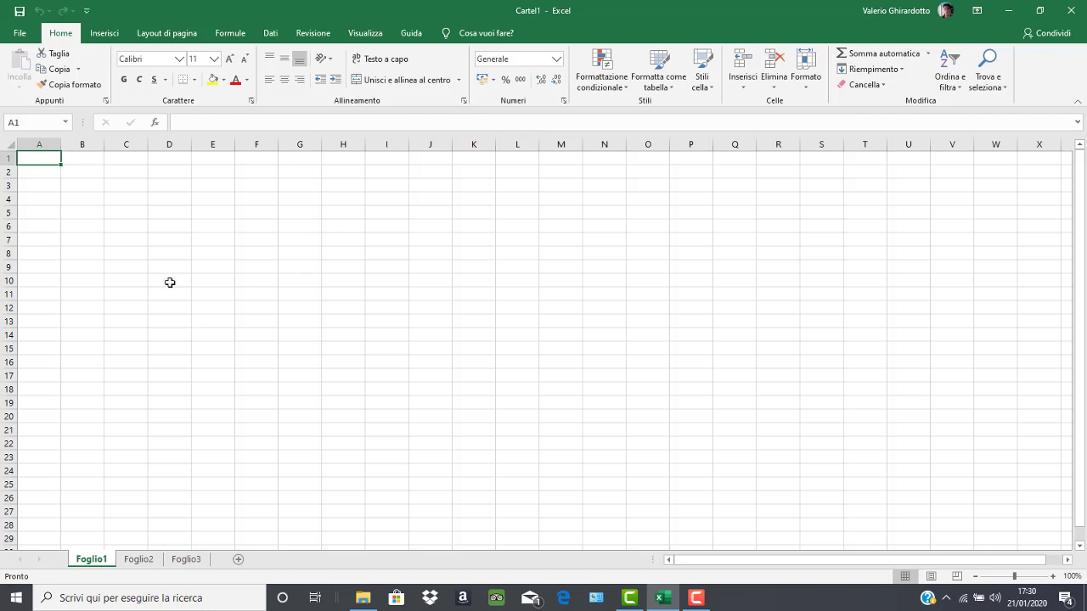
click(165, 197)
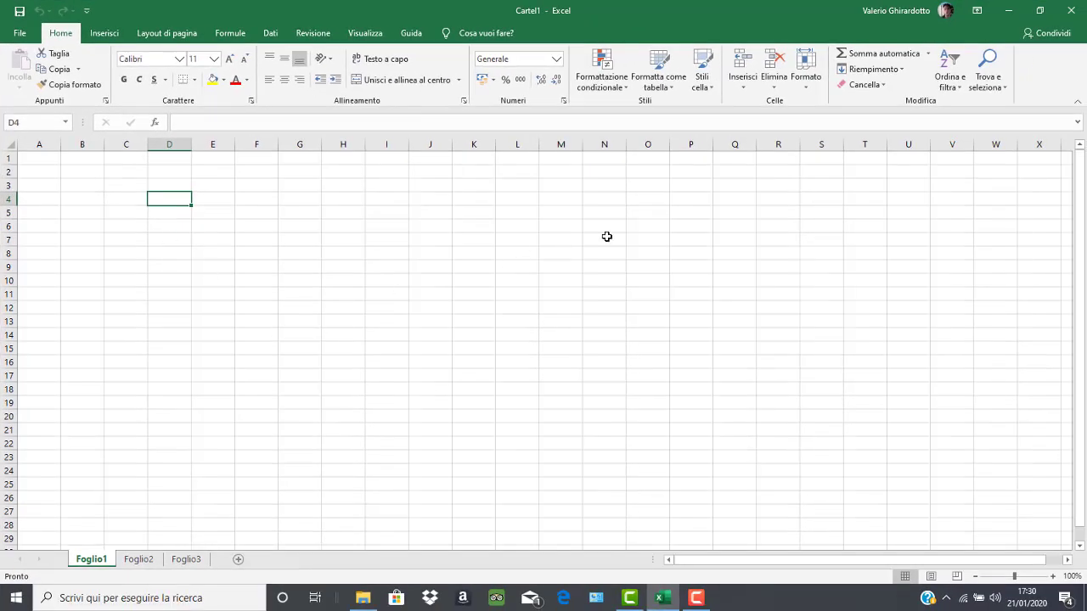
click(658, 233)
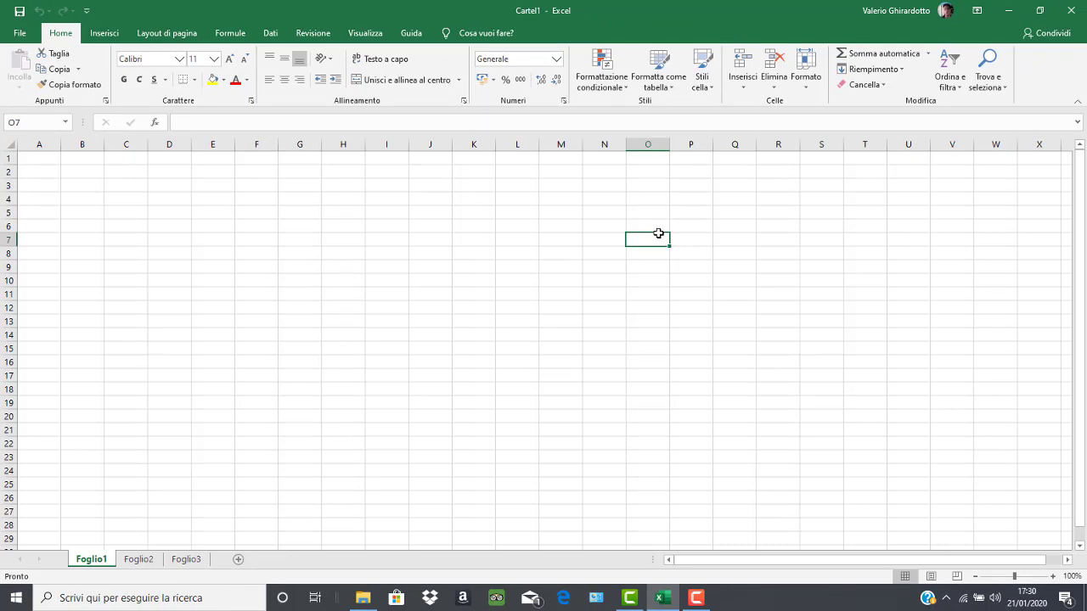